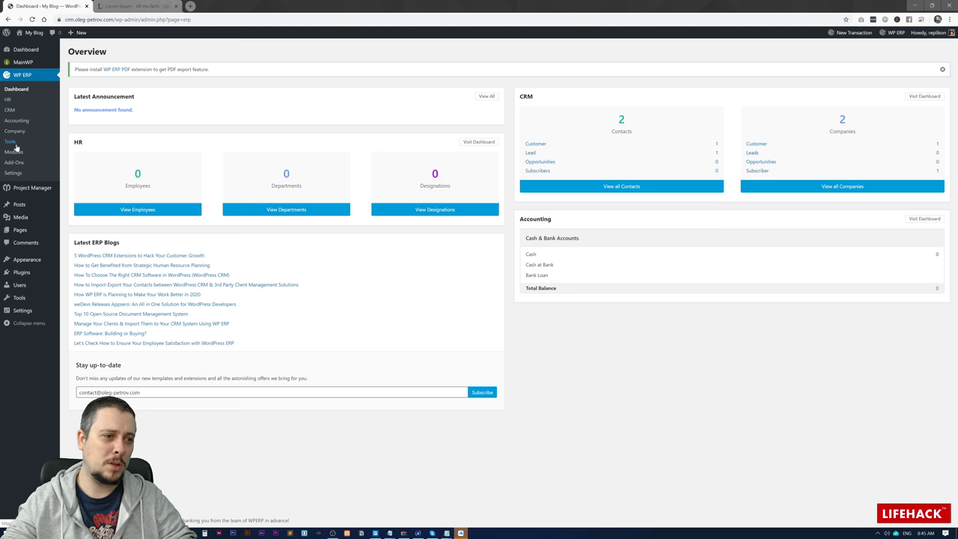
Open the CRM overview and view the details of the call scheduled for 9 March 2020, then close them
mouse_move(18, 215)
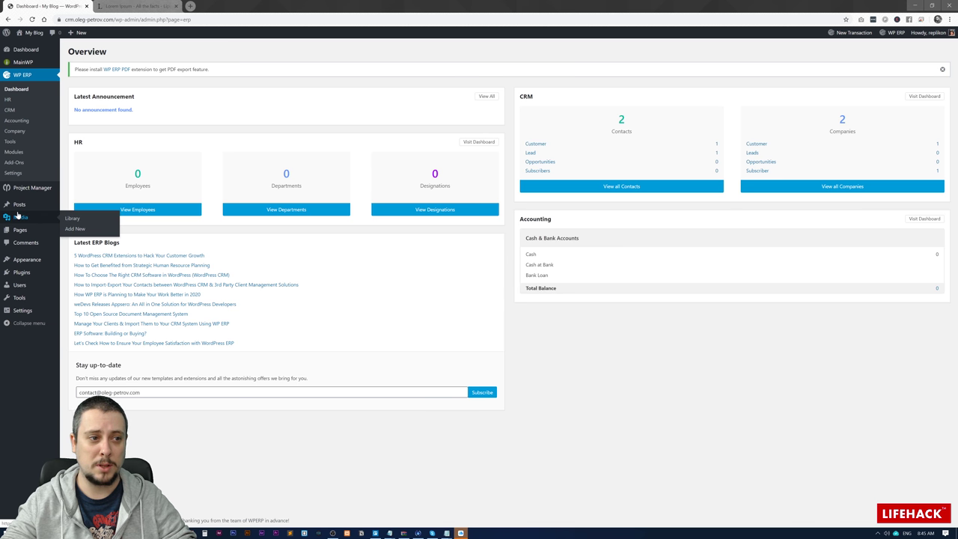
click(10, 110)
mouse_move(20, 191)
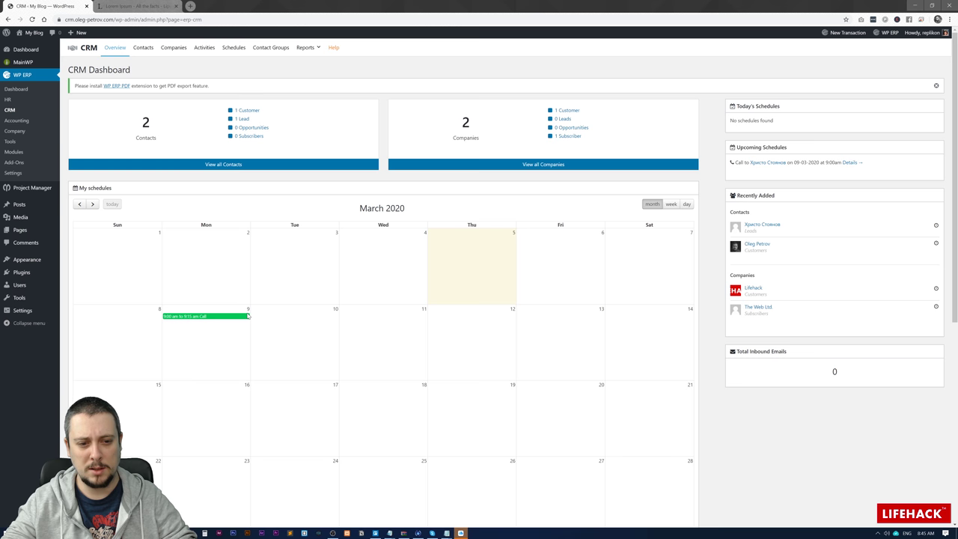
click(207, 318)
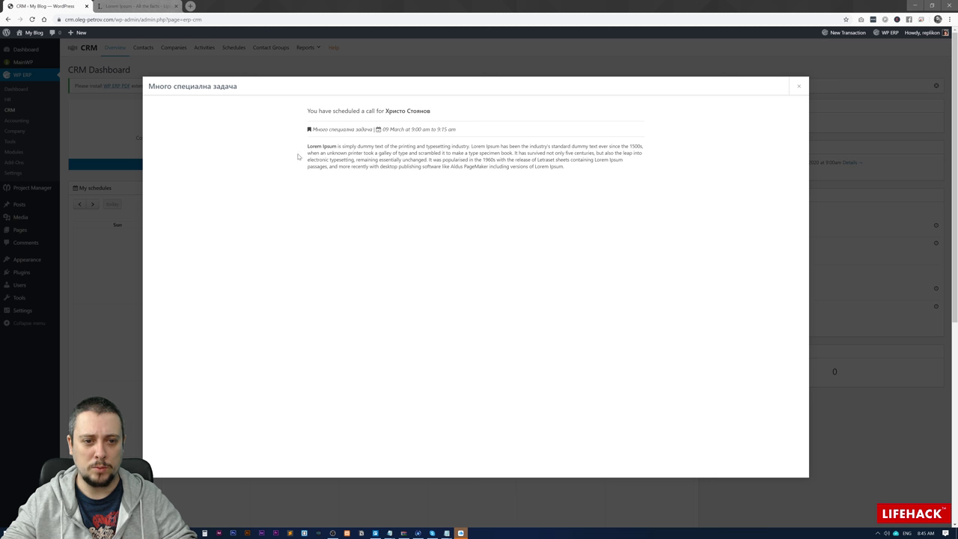
triple_click(489, 159)
click(476, 223)
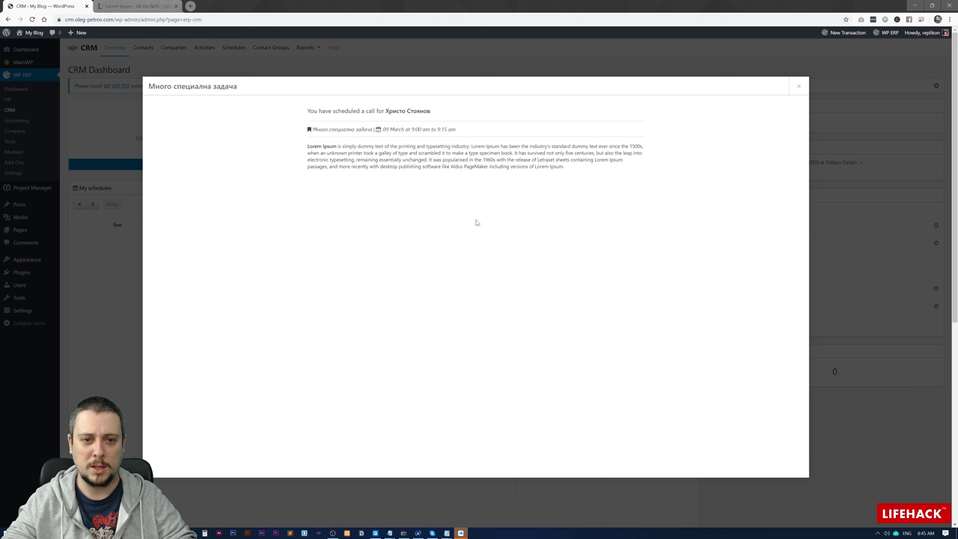
click(798, 87)
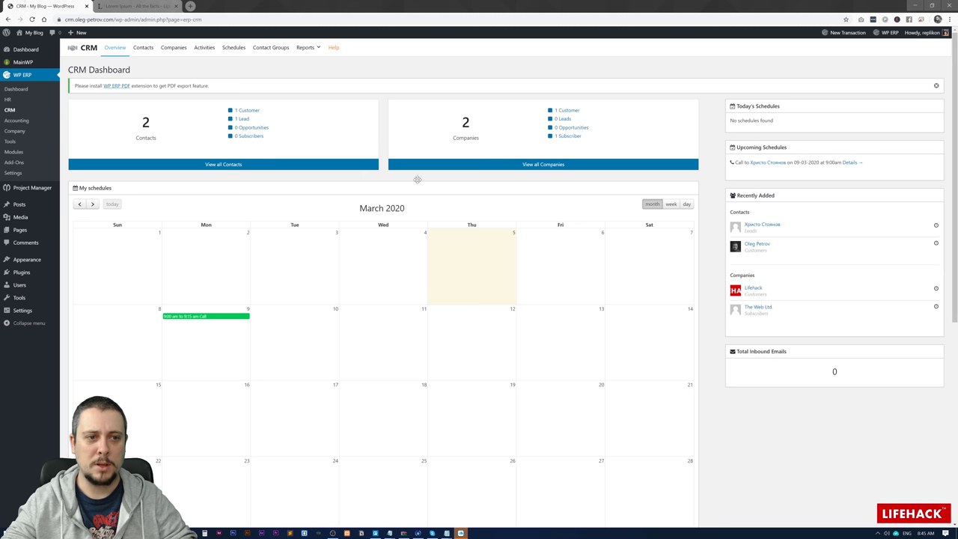
Open the profile of the CRM contact in the Customers life stage and review its basic info
click(142, 49)
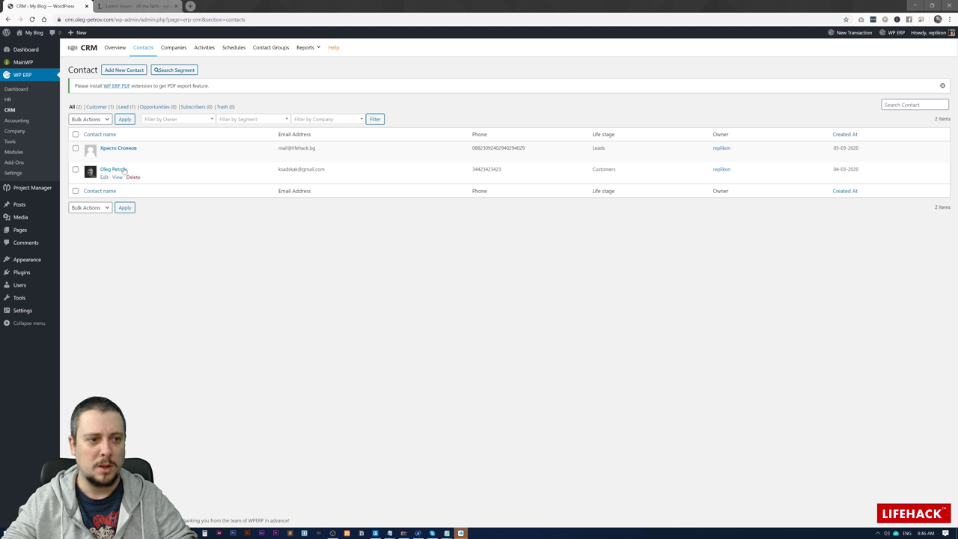
mouse_move(115, 175)
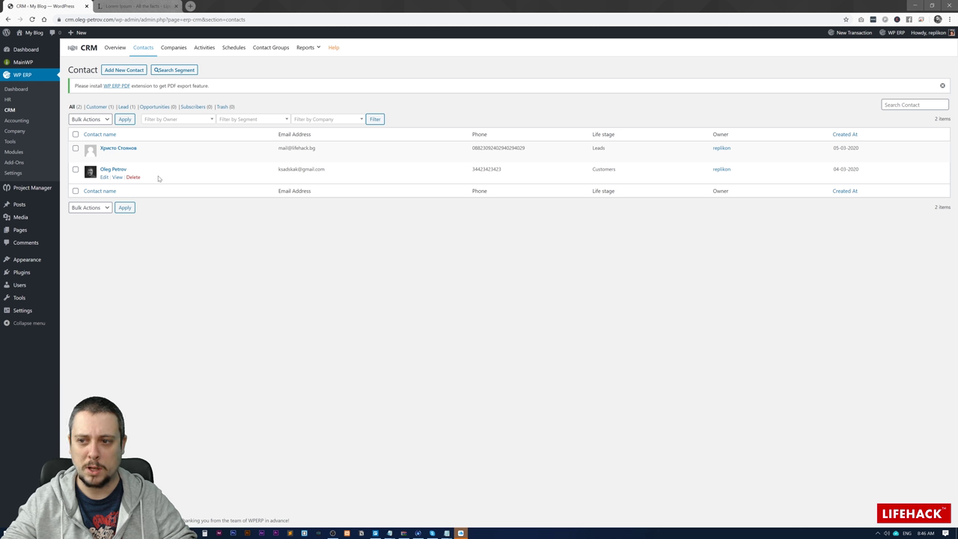
click(113, 170)
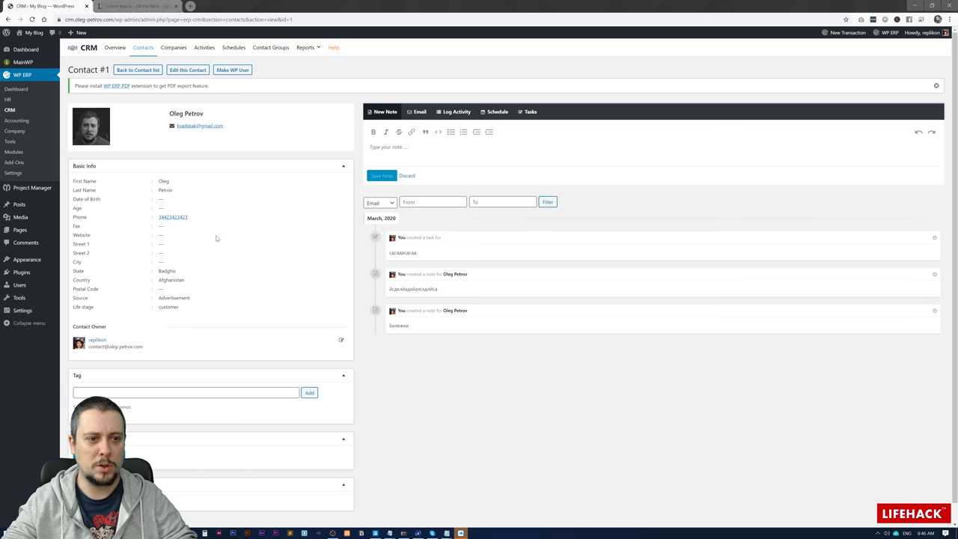
scroll(159, 186, down, 1)
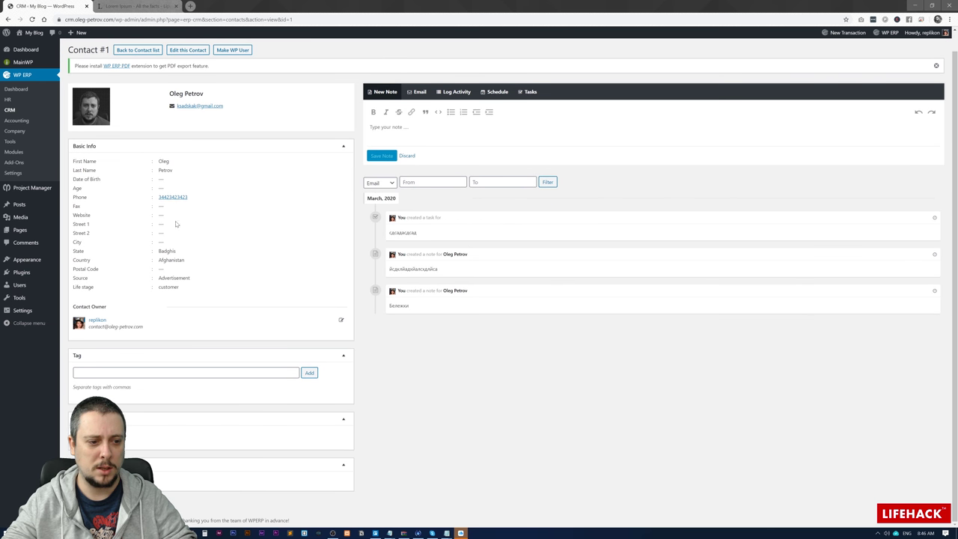
scroll(180, 321, up, 1)
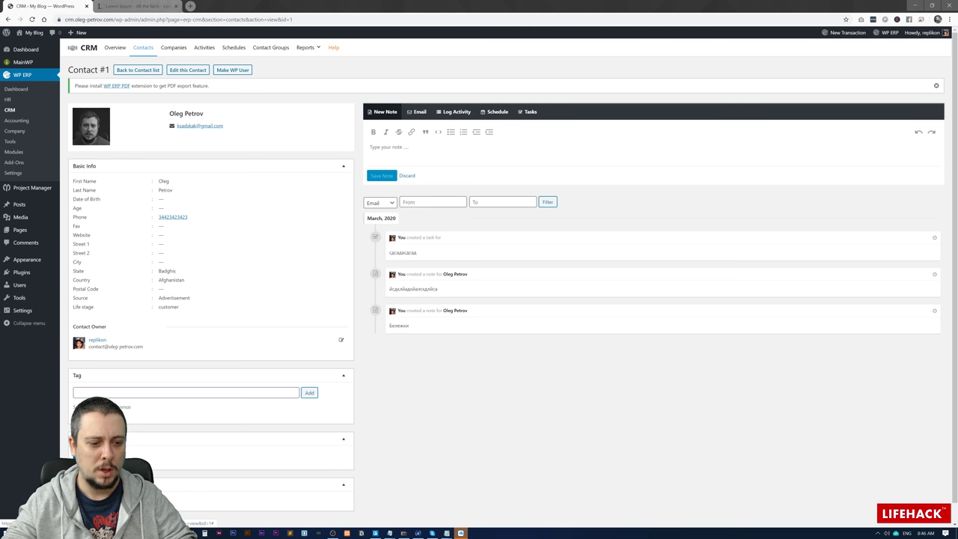
Assign the company The Web Ltd. to the contact and save the assignment
click(105, 457)
click(433, 139)
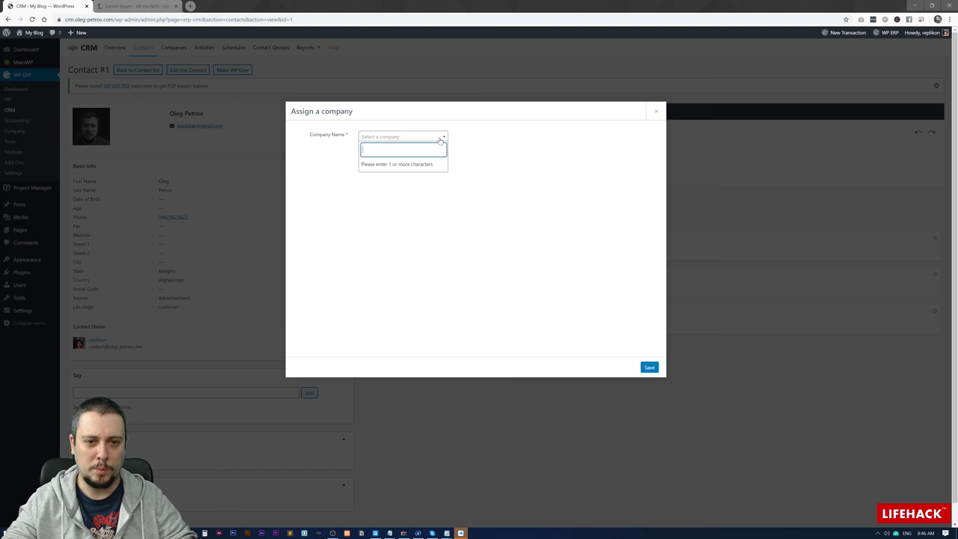
text(life)
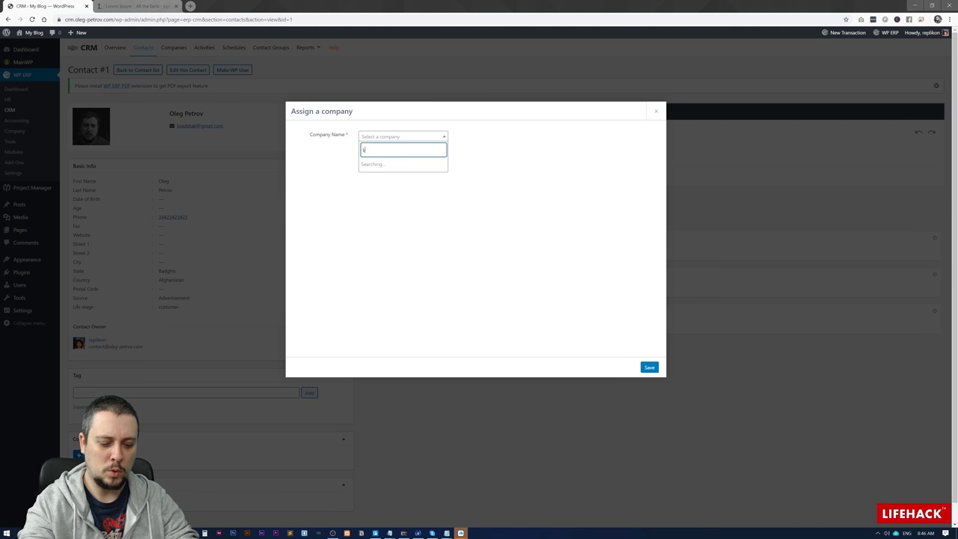
key(BackSpace)
key(BackSpace)
key(BackSpace)
key(BackSpace)
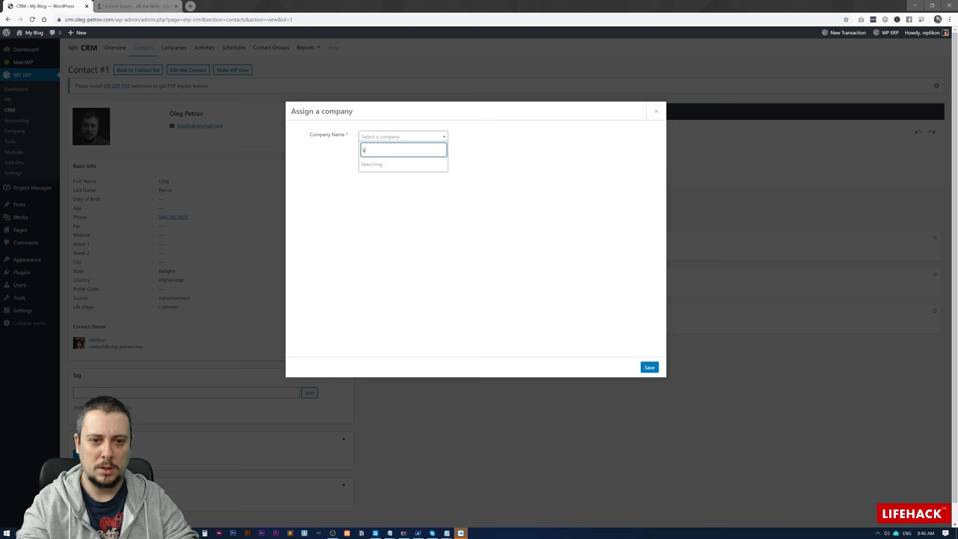
text(the)
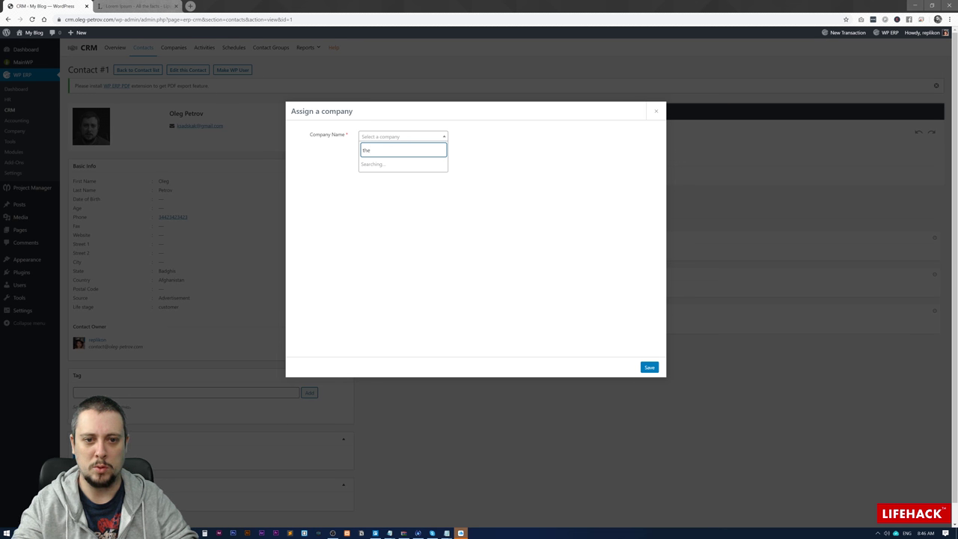
click(388, 166)
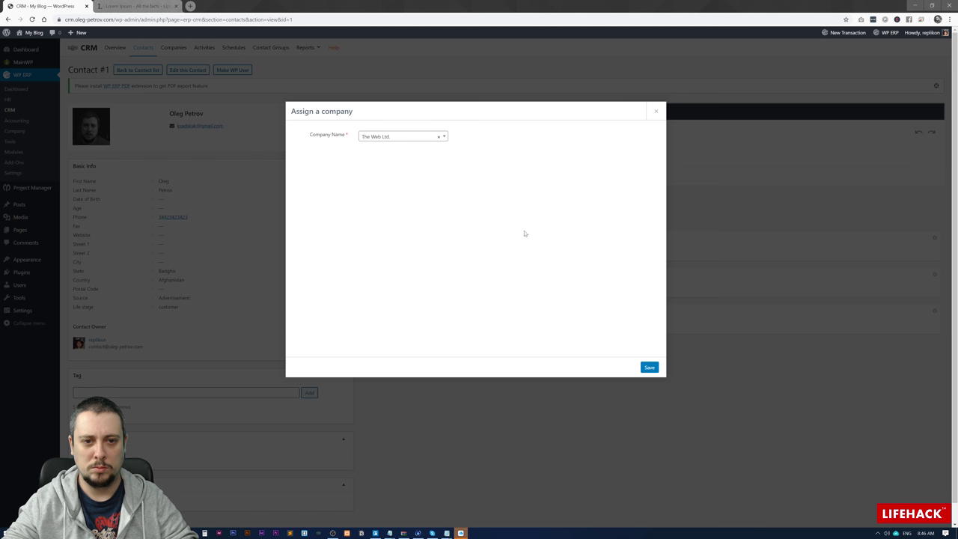
click(646, 368)
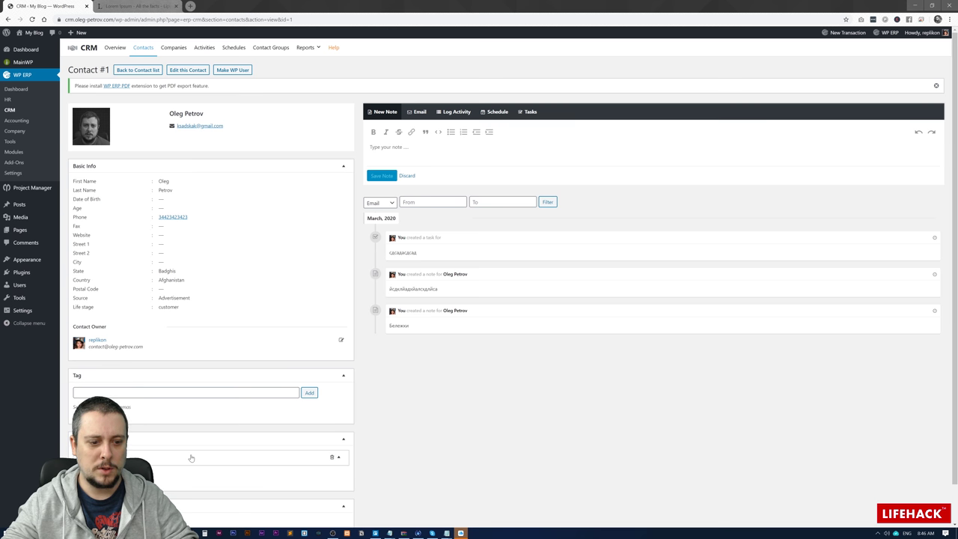
scroll(191, 458, down, 1)
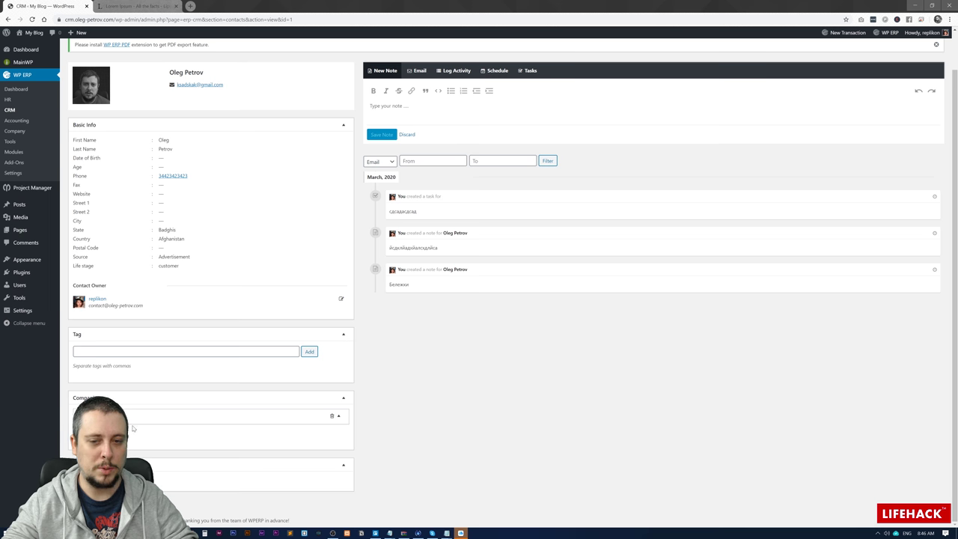
scroll(134, 428, up, 1)
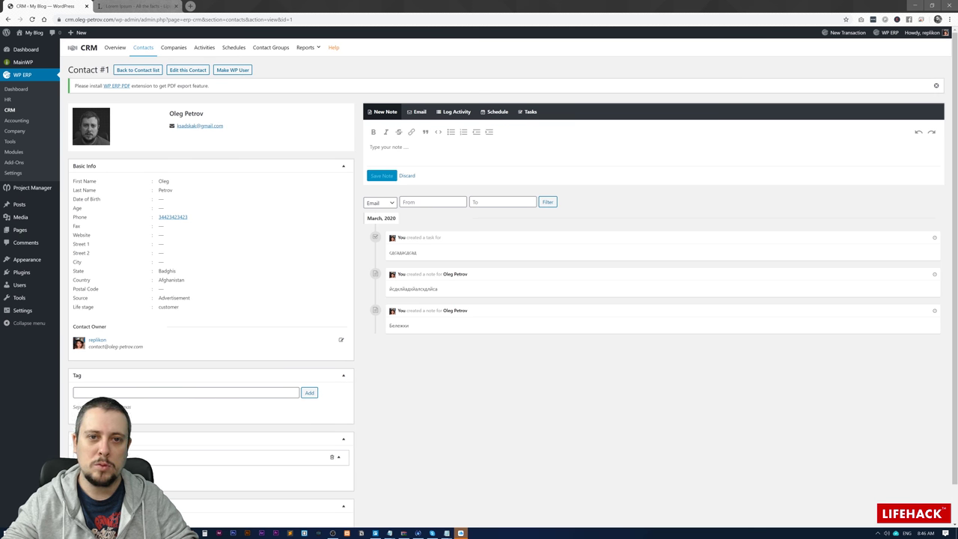
Examine the contact's note, email, activity log and schedule forms, including the available log types
click(424, 146)
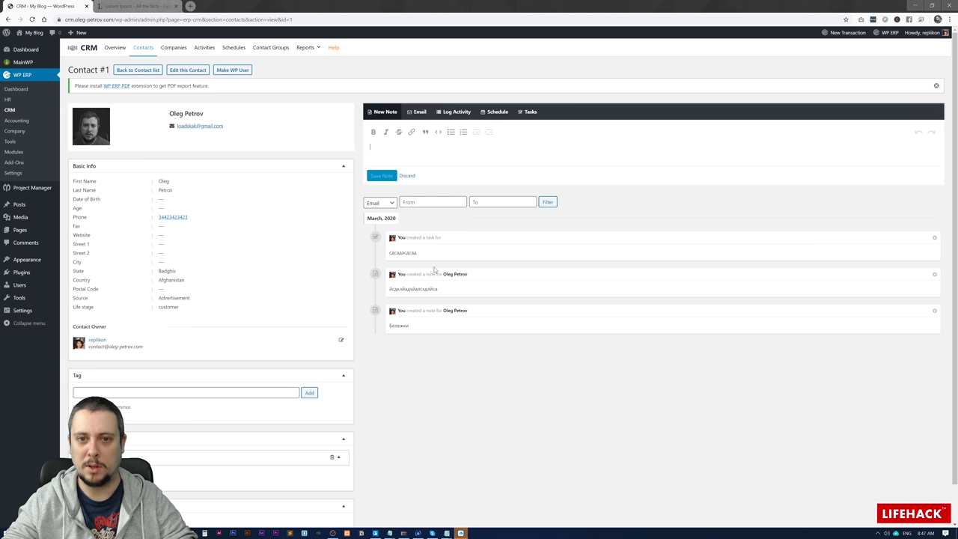
click(426, 110)
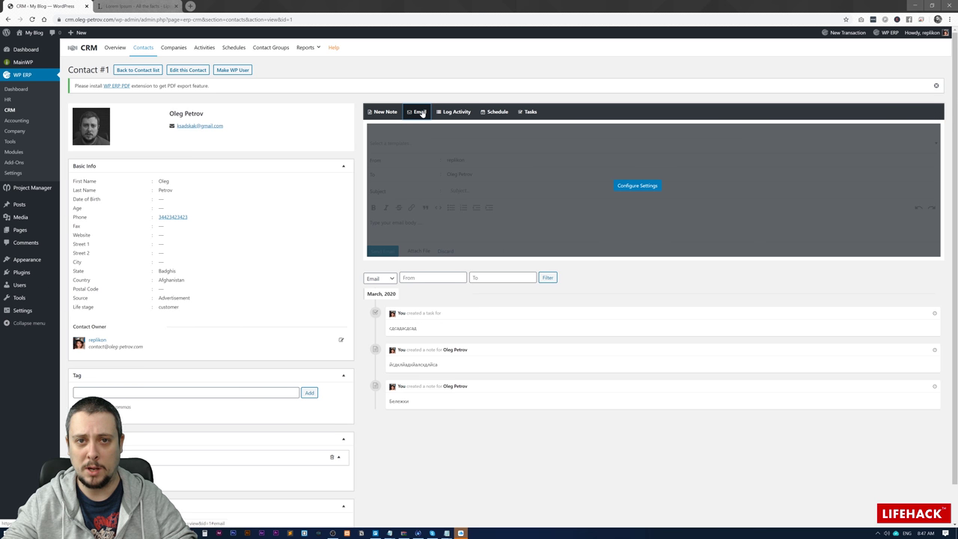
click(458, 112)
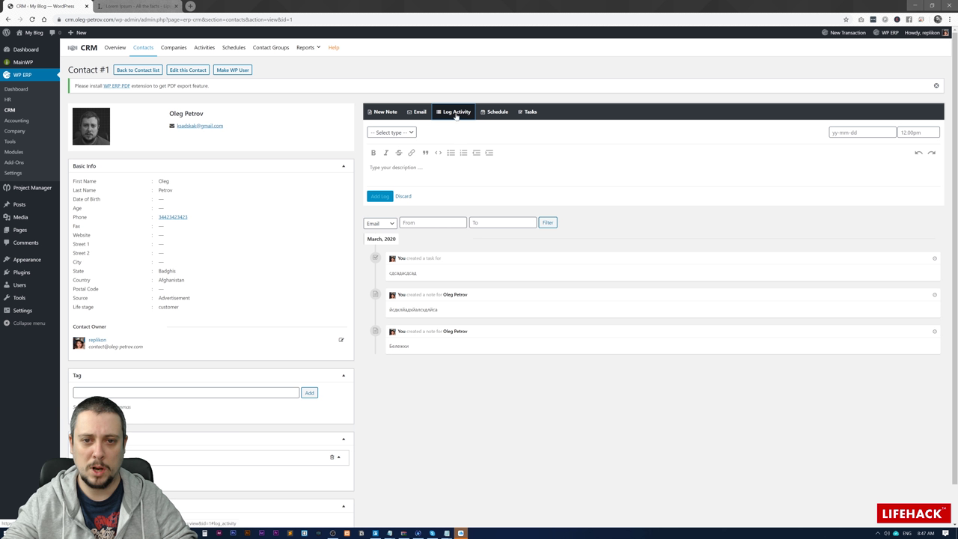
click(411, 132)
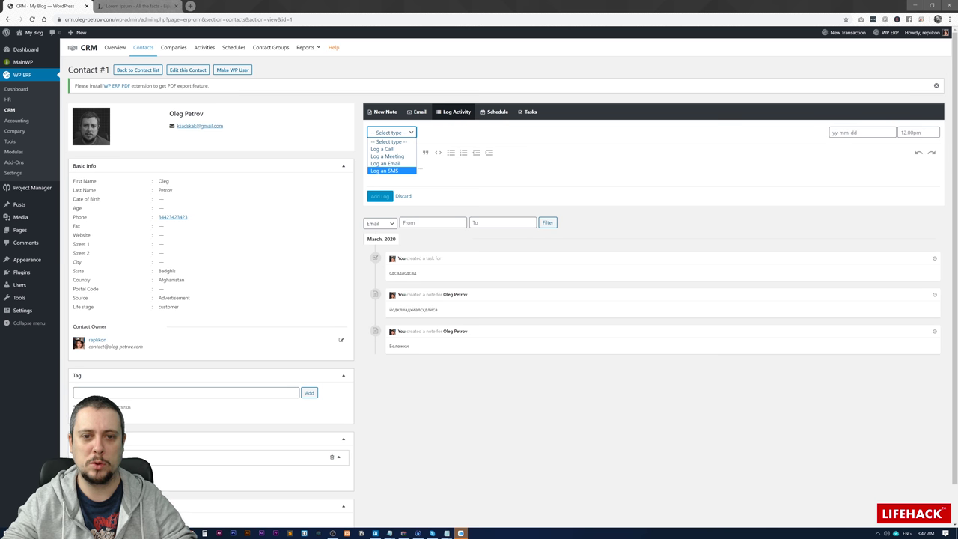
click(495, 112)
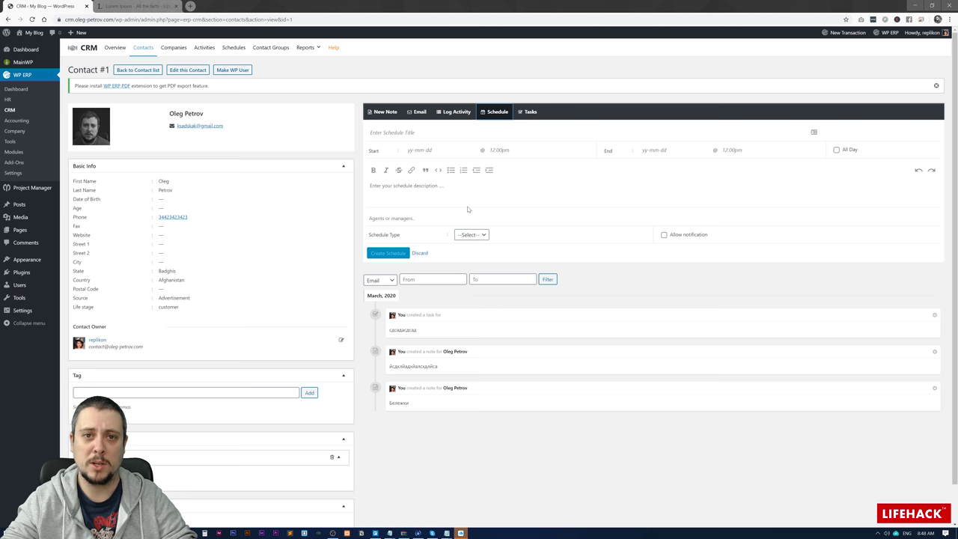
Draft a task for the contact titled "Zadacha 2" with the Lorem Ipsum sample paragraph as its description
click(531, 114)
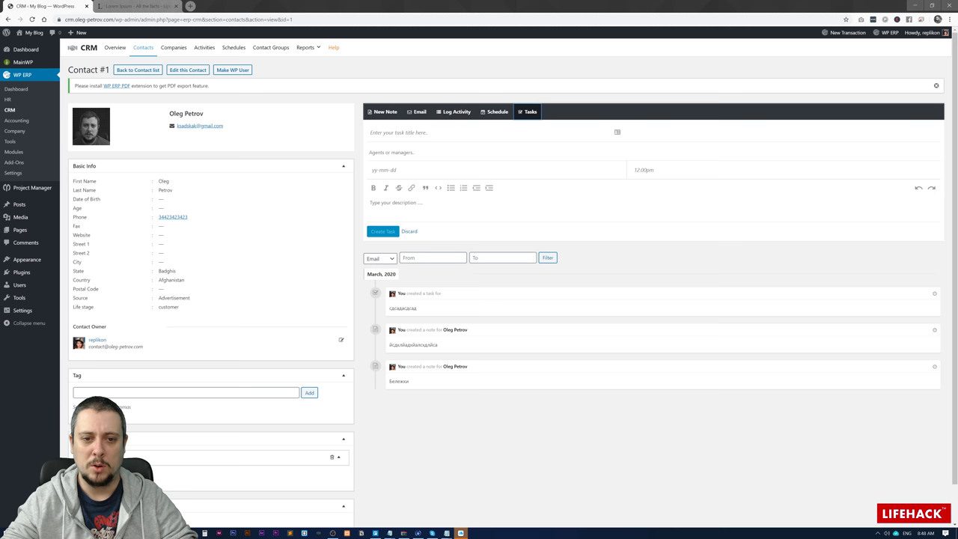
click(389, 203)
text(Lorem Ipsum is simply dummy text of the printing and typesetting industry. Lorem Ipsum has been the industry's standard dummy text ever since the 1500s, when an unknown printer took a galley of type and scrambled it to make a type specimen book. It has survived not only five centuries, but also the leap into electronic typesetting, remaining essentially unchanged. It was popularised in the 1960s with the release of Letraset sheets containing Lorem Ipsum passages, and more recently with desktop publishing software like Aldus PageMaker including versions of Lorem Ipsum.)
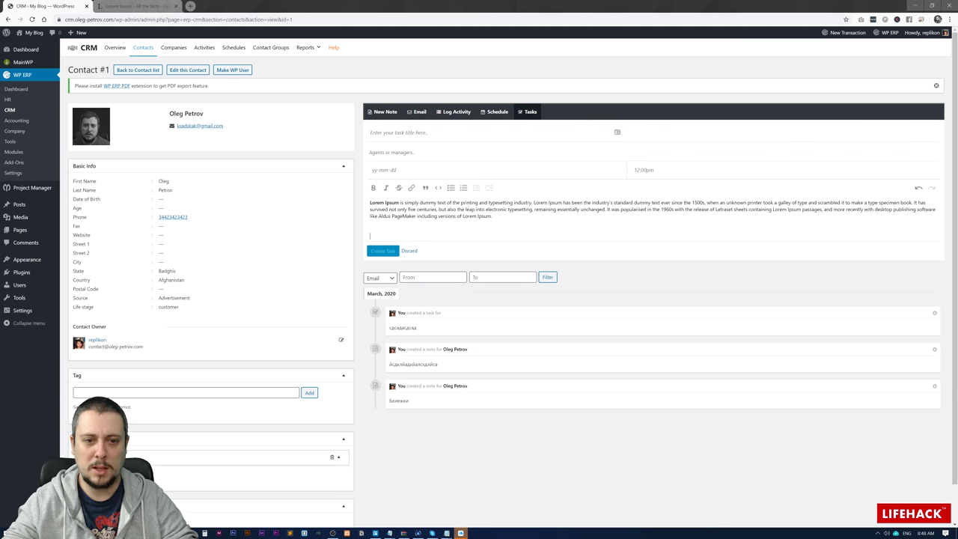
click(396, 131)
text(Zada)
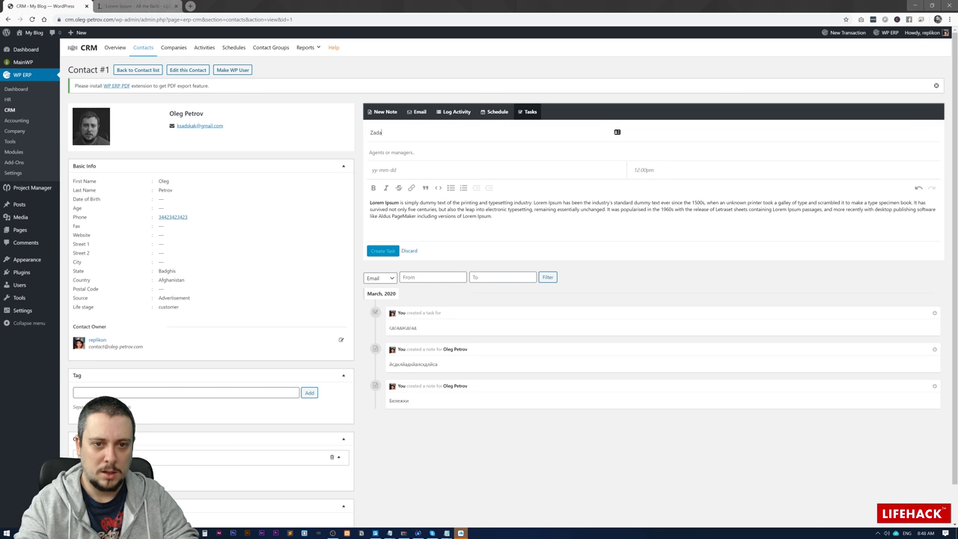
text(cha 2)
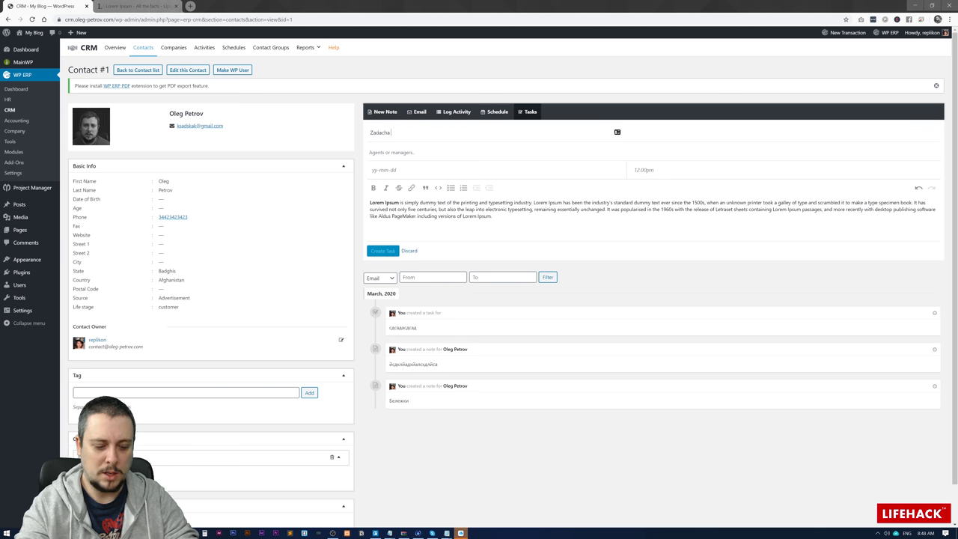
Assign the task to yourself, set it for 2020-03-26 at 9:30am, and create it
click(389, 152)
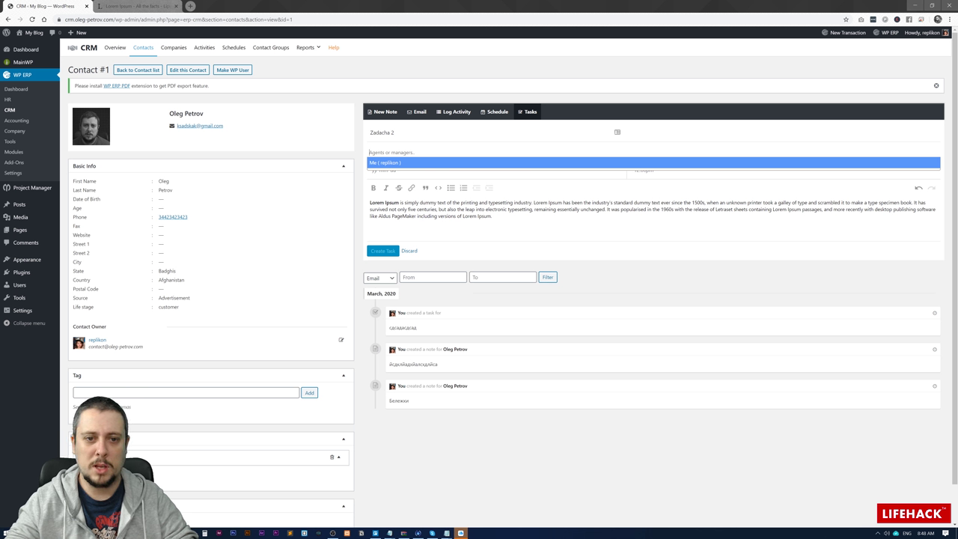
click(387, 162)
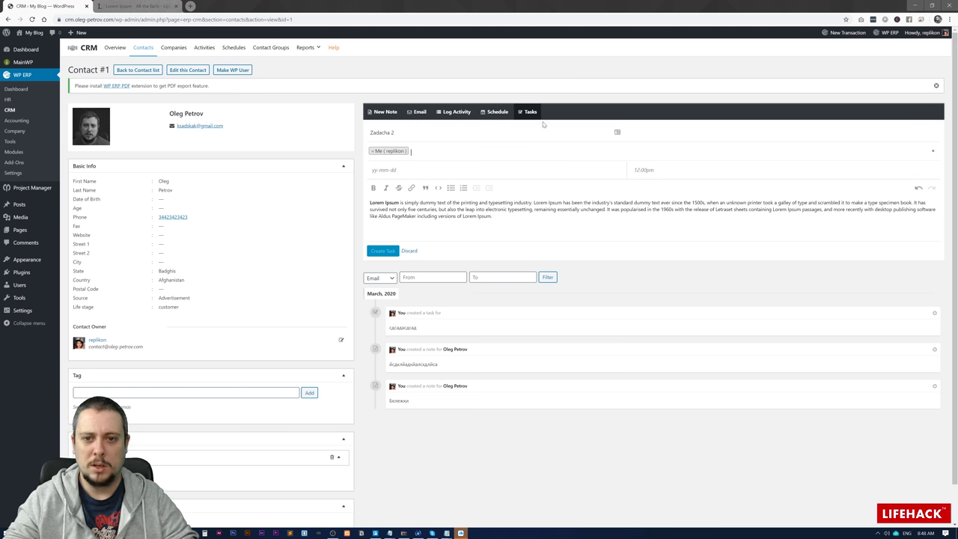
click(648, 170)
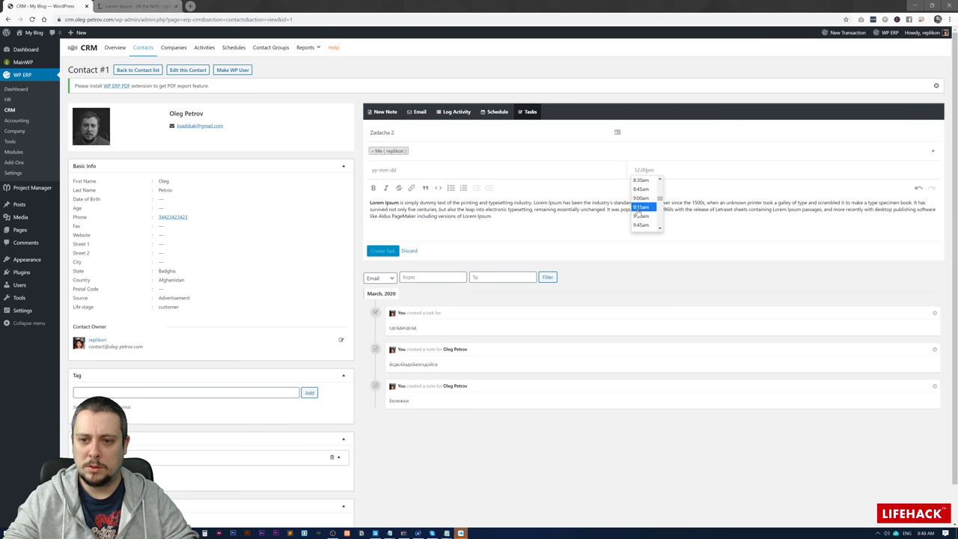
click(641, 215)
click(383, 170)
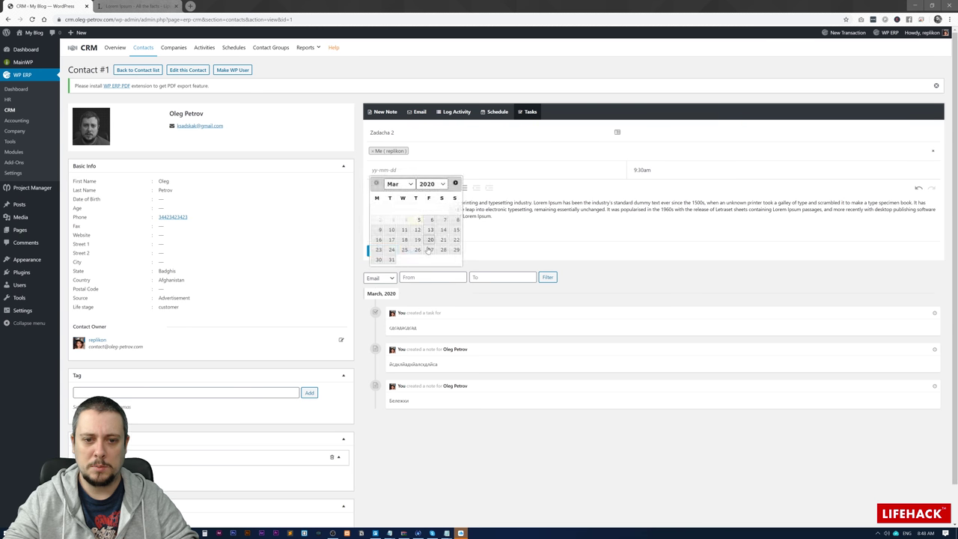
click(417, 250)
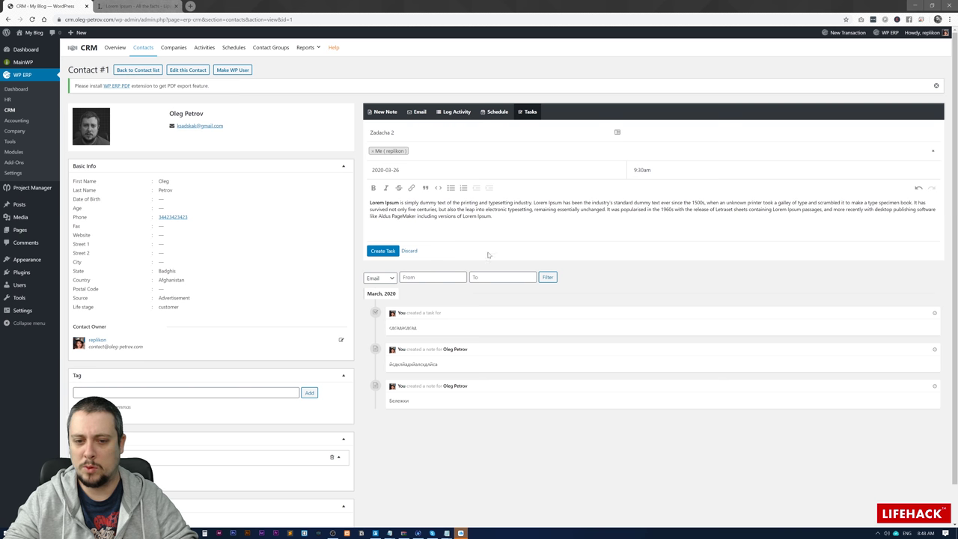
click(380, 253)
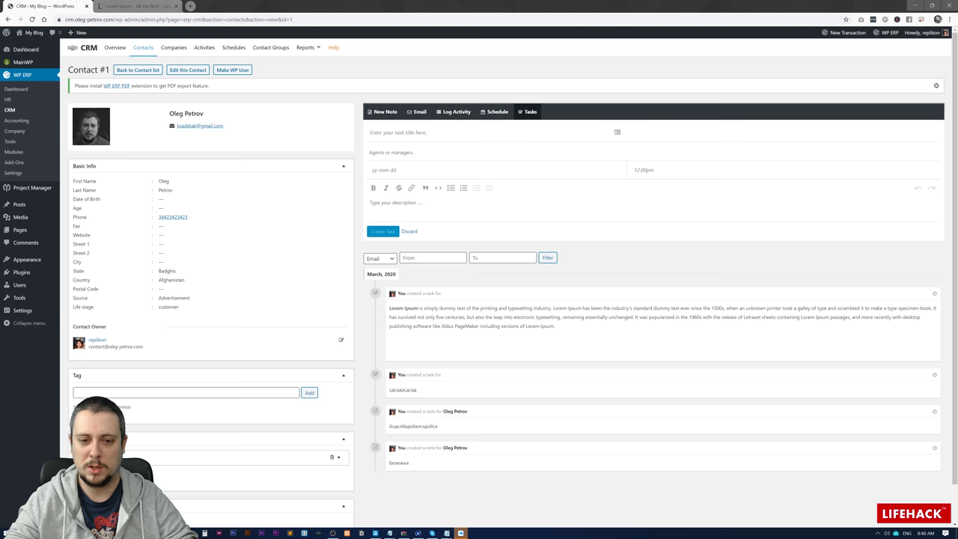
Open the Lifehack company record from the CRM companies list
click(174, 47)
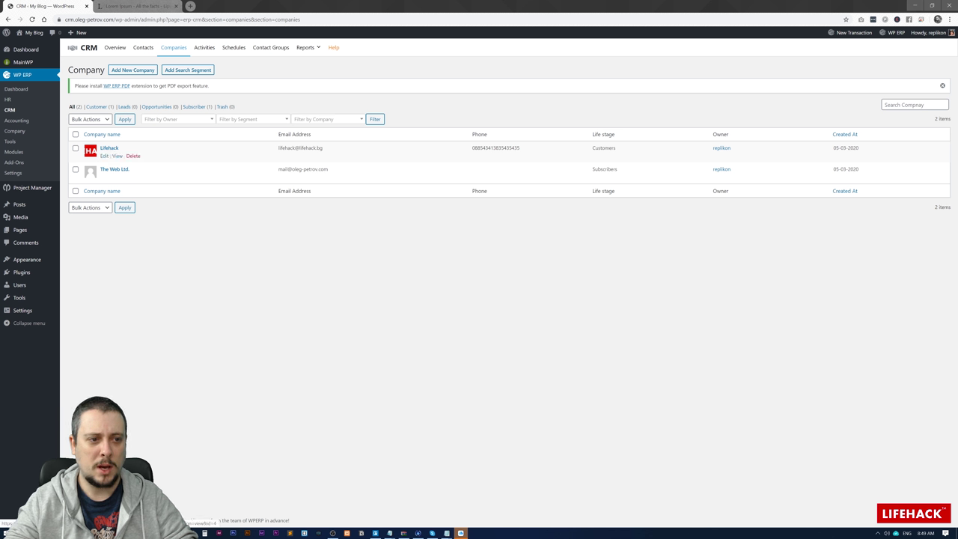
click(110, 150)
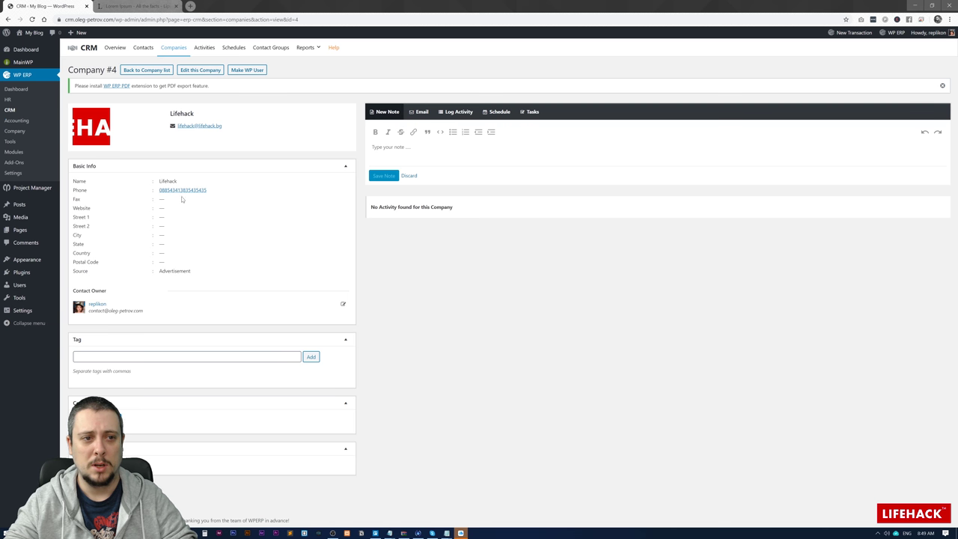
Review the CRM activities feed and the WP ERP Accounting dashboard
click(205, 48)
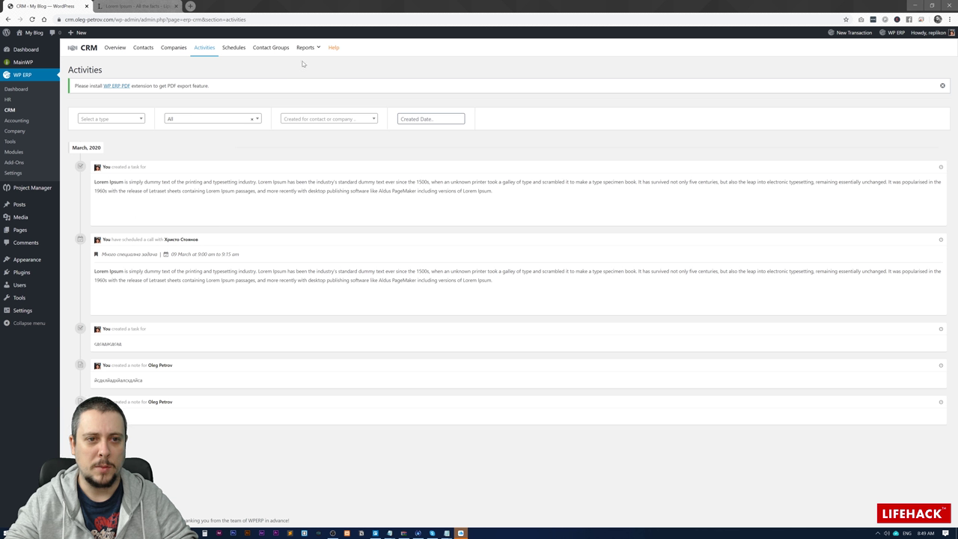
mouse_move(306, 50)
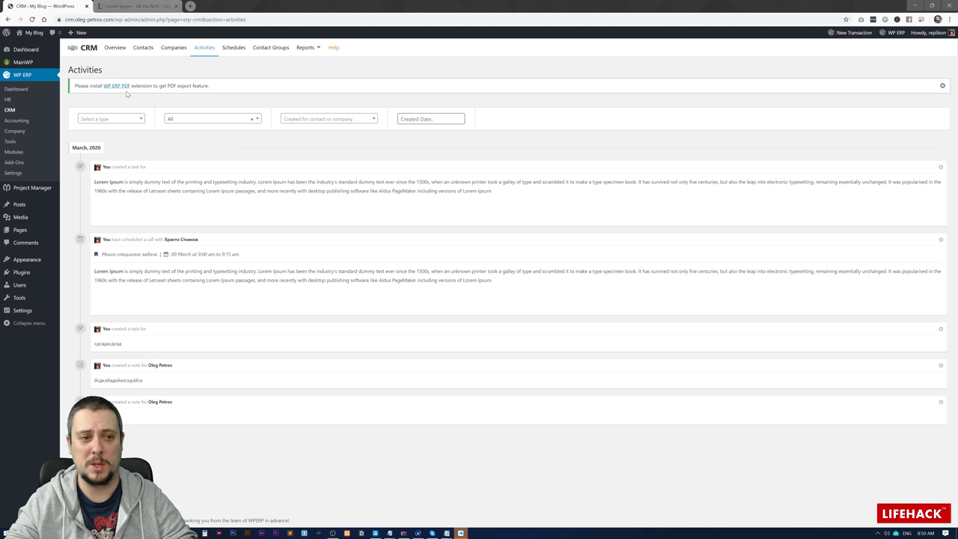
click(16, 121)
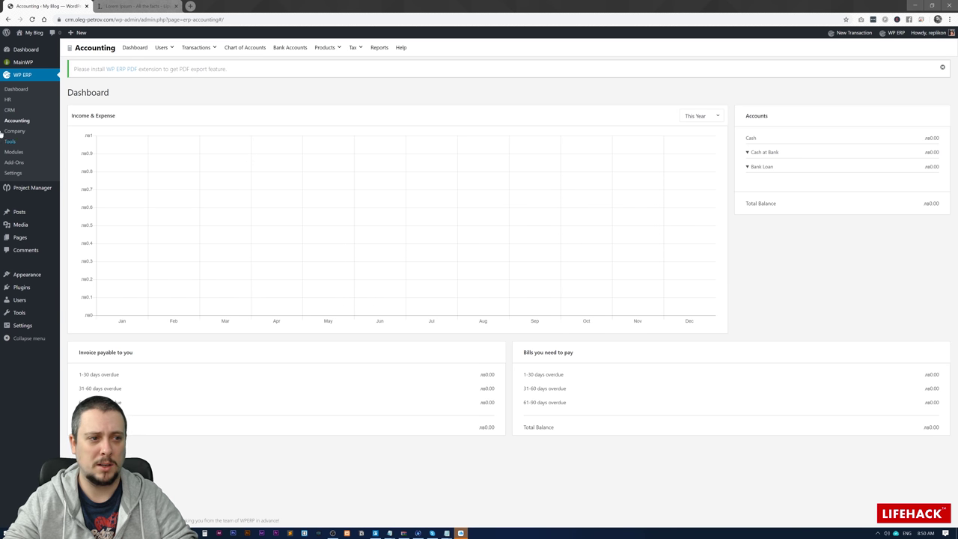
Review the WP ERP modules list and the catalogue of available add-ons
click(13, 151)
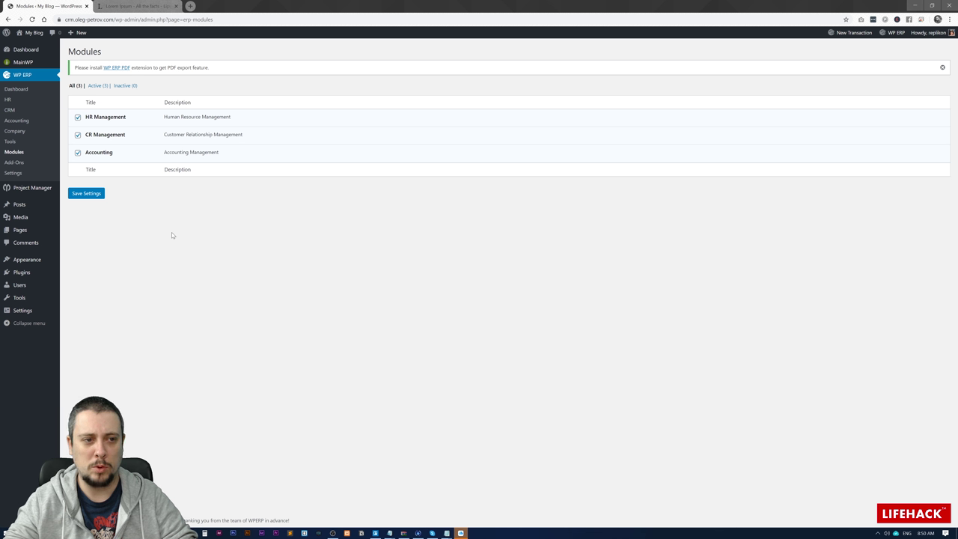
click(22, 164)
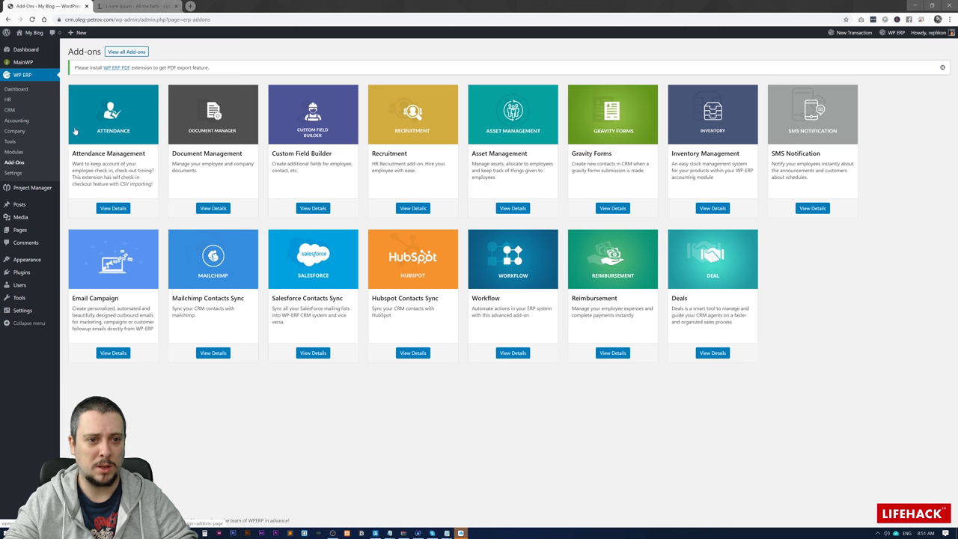
Review the WP ERP general settings and open the email settings
click(15, 173)
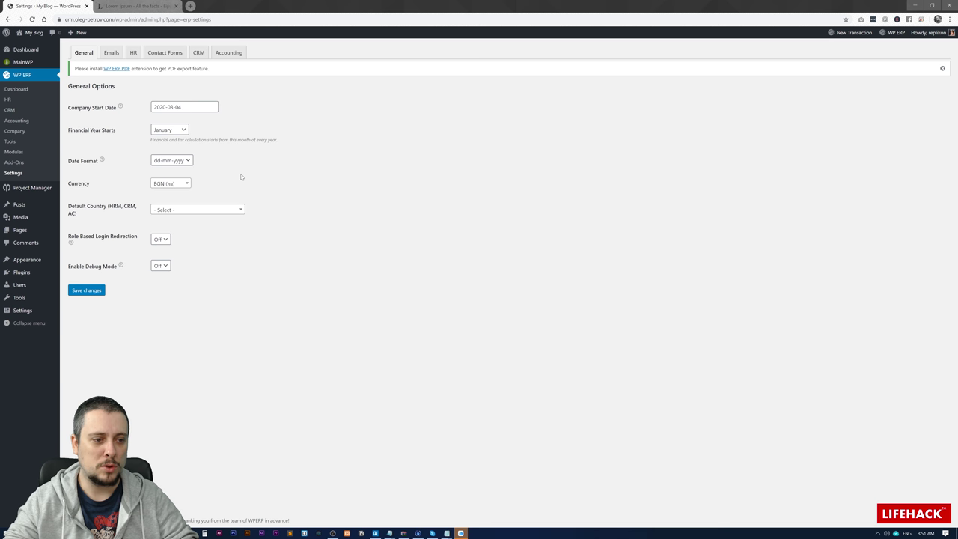
click(112, 52)
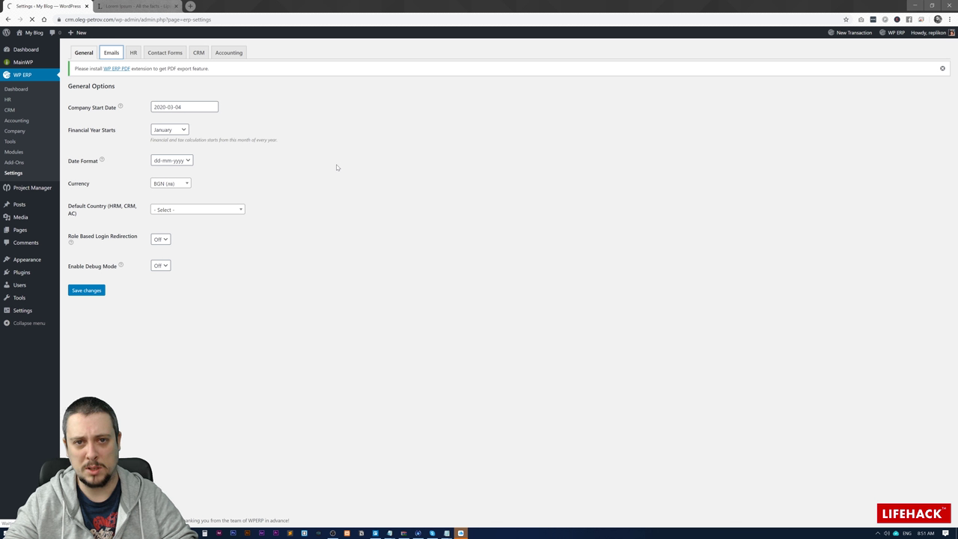